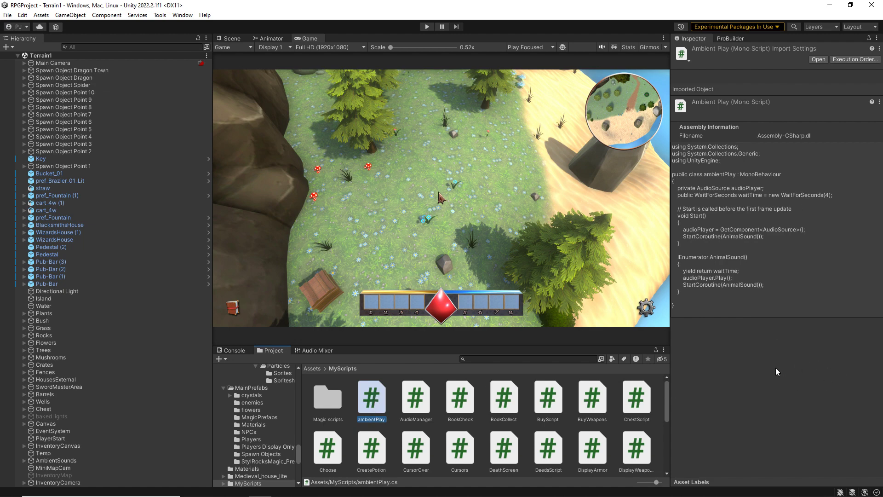
Open Unity's Edit menu while the ambientPlay script is in view.
left_click(23, 15)
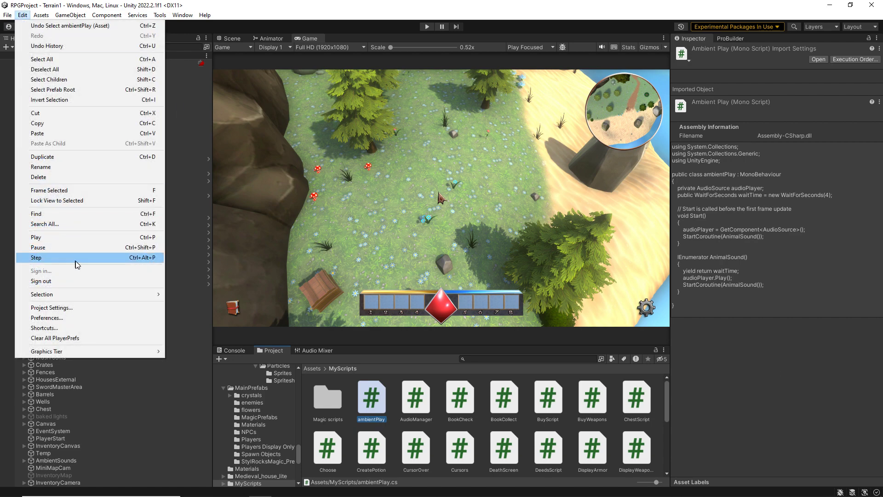
In Preferences > External Tools, set External Script Editor to Visual Studio Community 2022, then close.
left_click(74, 319)
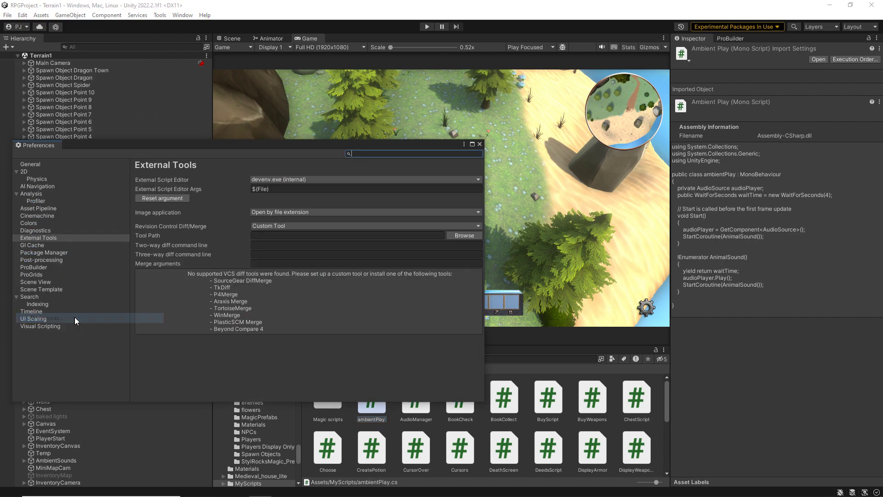
left_click(40, 238)
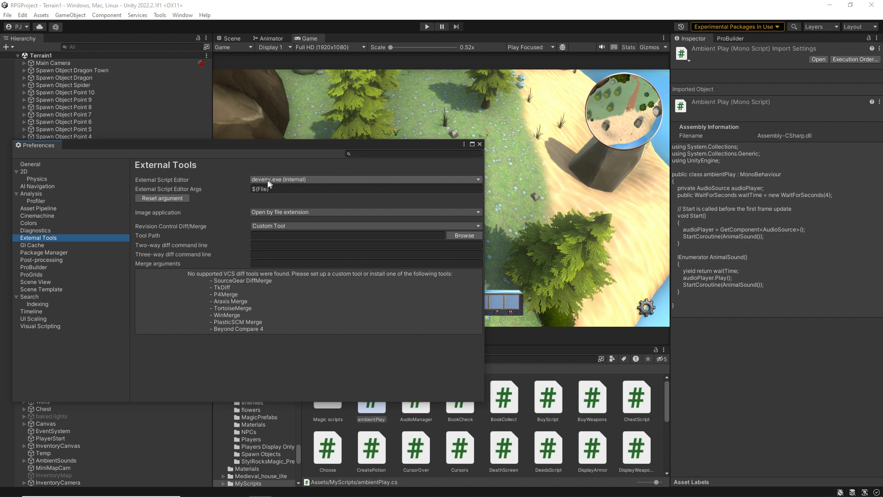
left_click(328, 181)
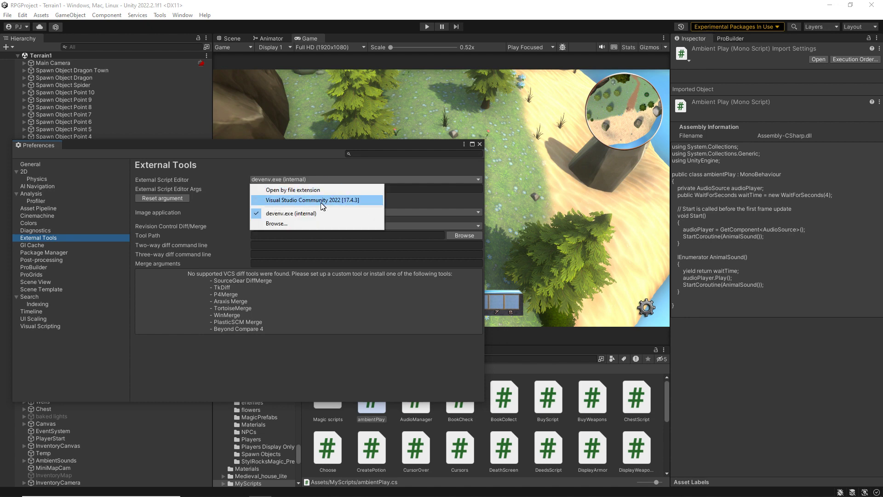
left_click(363, 202)
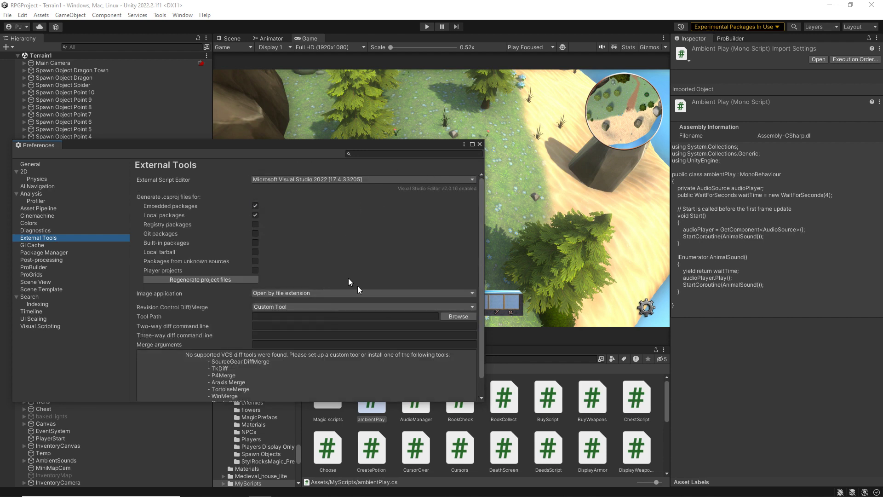
left_click(479, 144)
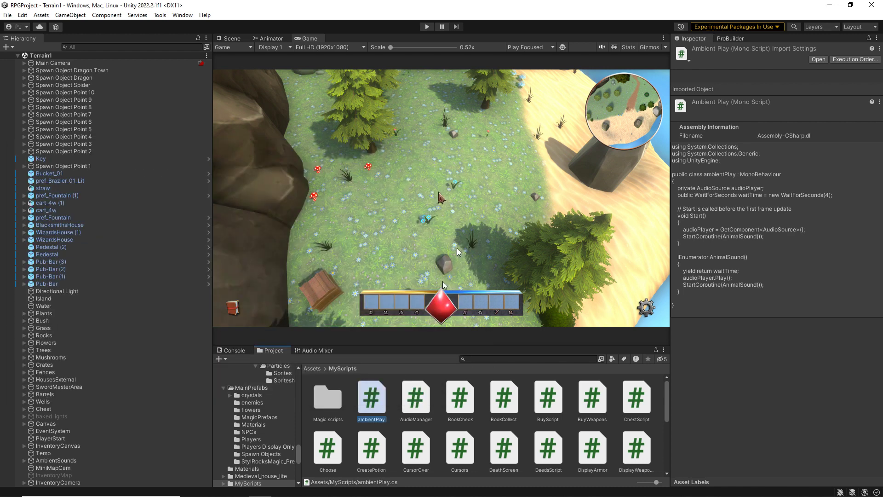
Open ambientPlay.cs in Visual Studio 2022 from Unity's Project panel.
double_click(362, 406)
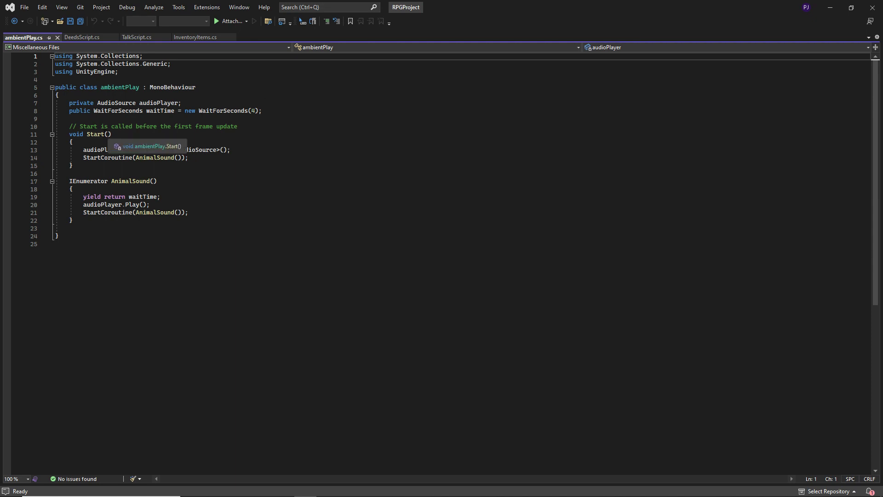
Check IntelliSense highlighting on Start and AnimalSound, then add blank lines after Start().
double_click(95, 135)
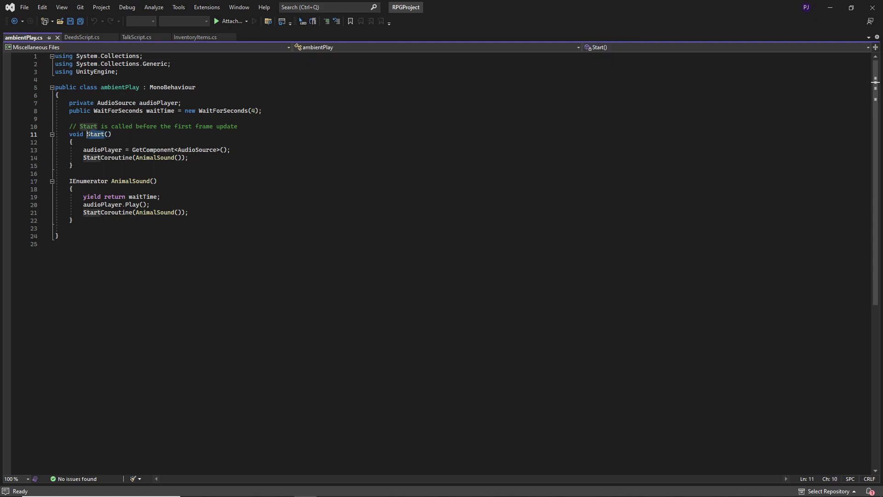
left_click(128, 134)
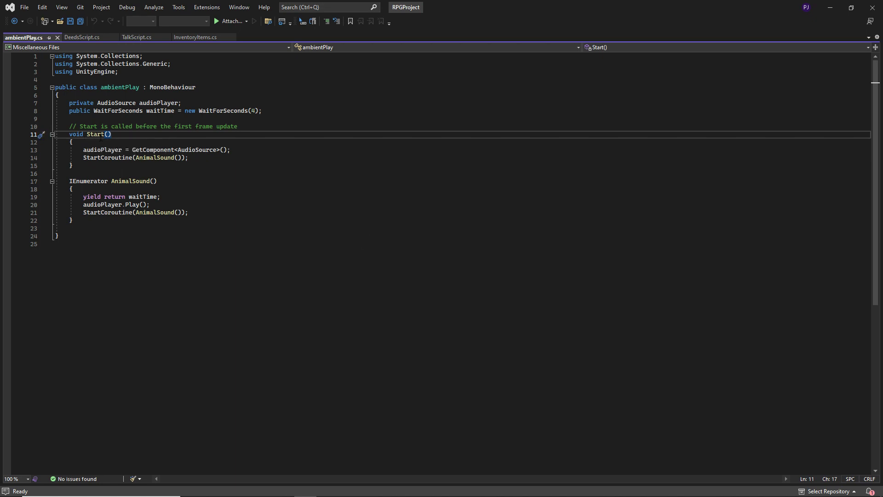
double_click(134, 181)
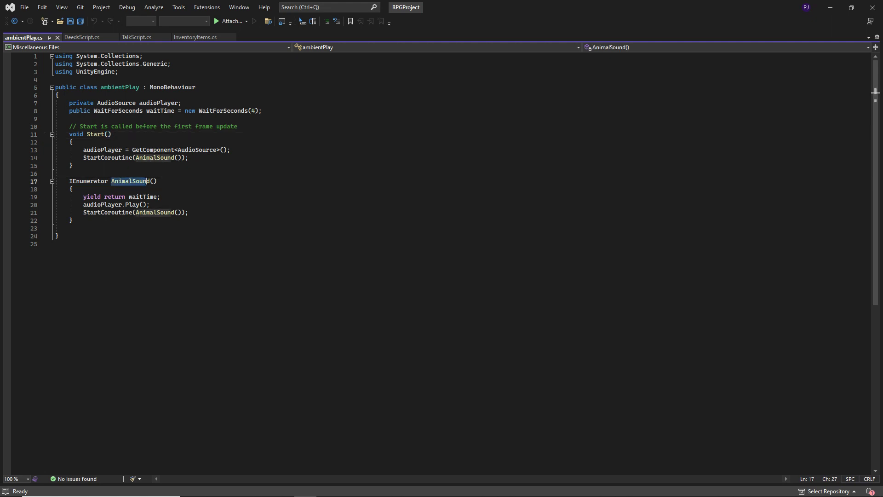
left_click(72, 220)
left_click(78, 168)
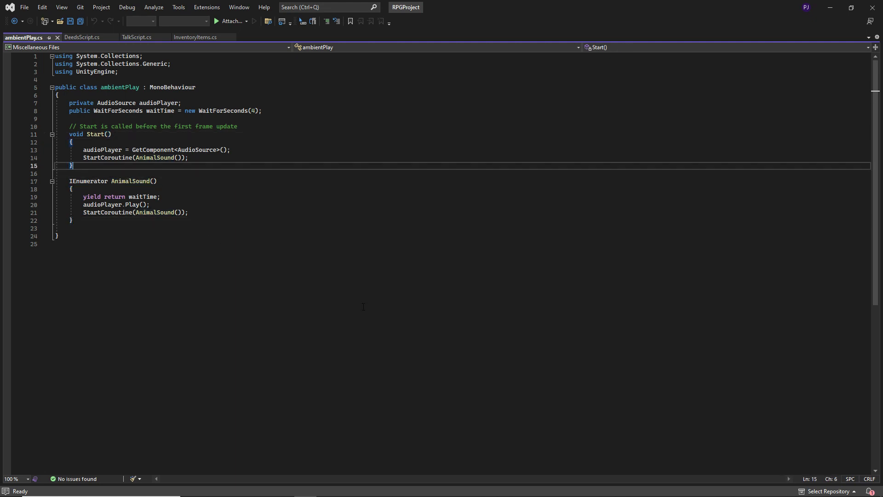
key("Return")
key("Return")
Write an empty void Update() method with braces and a blank body line.
type("voi")
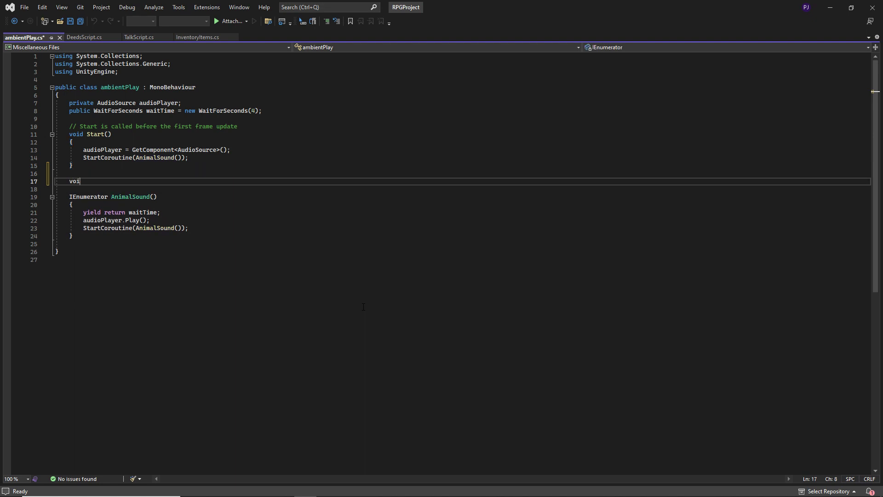
type("d Update")
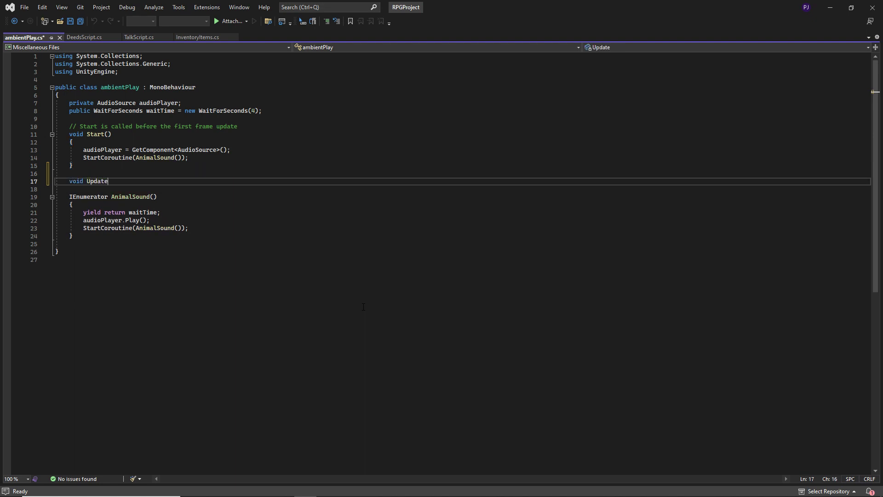
type("()")
key("Return")
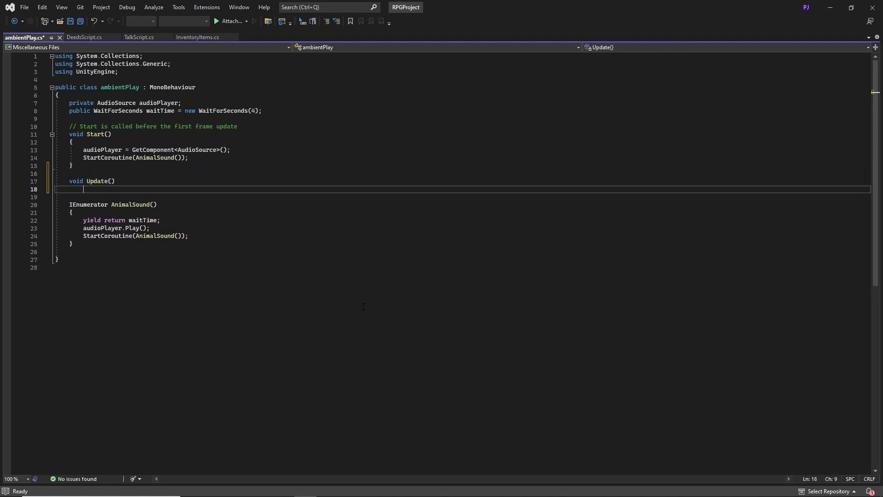
type("{")
key("Return")
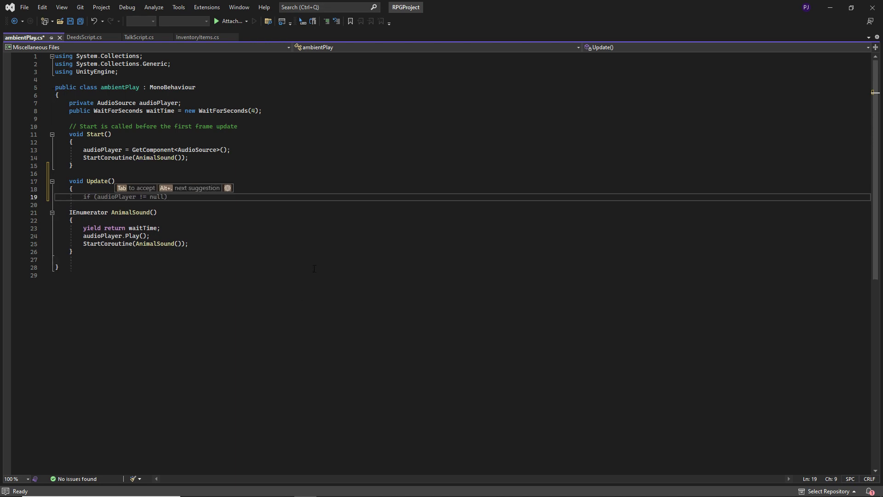
type("}")
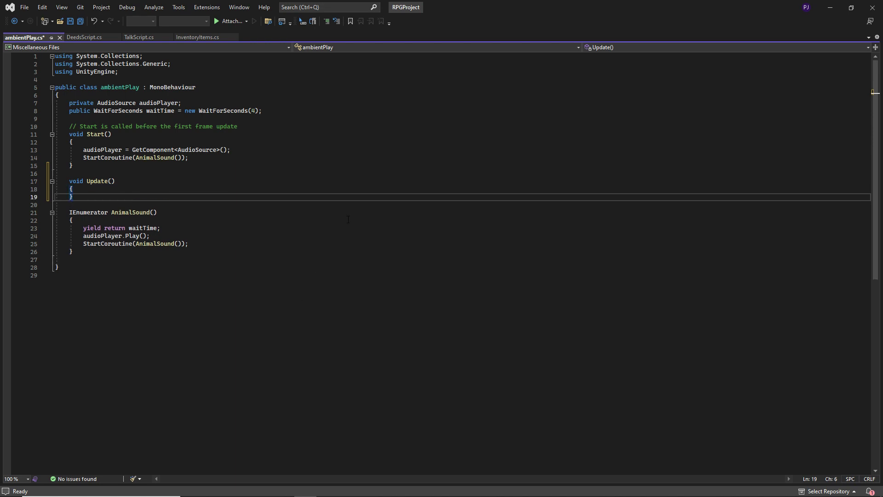
key("Up")
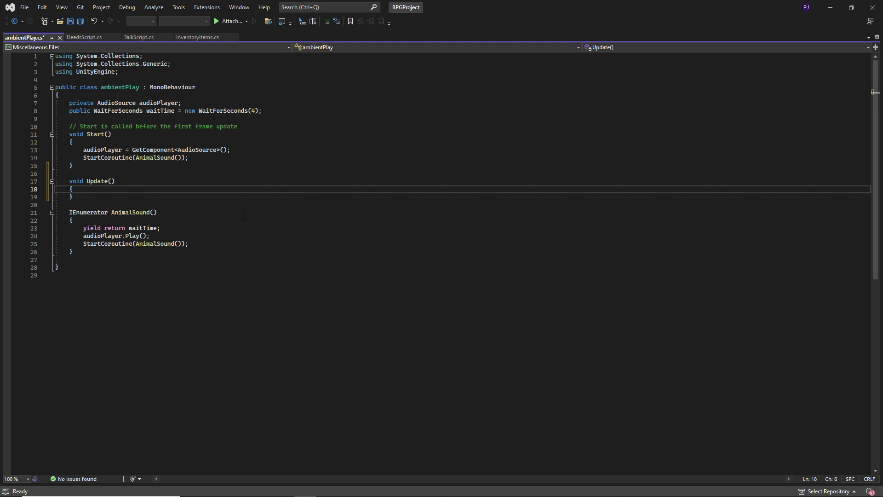
key("Return")
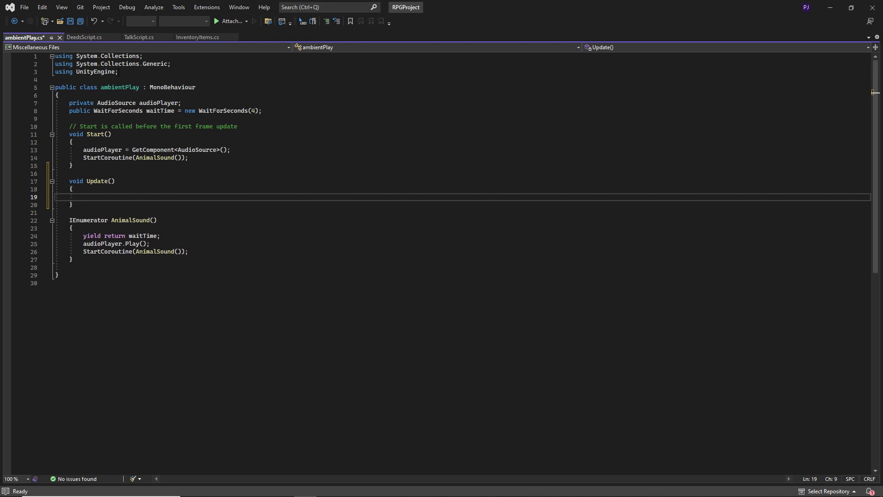
Begin a StartCoroutine call inside Update(), erase it, and dismiss the suggestions.
left_click_drag(118, 72, 55, 56)
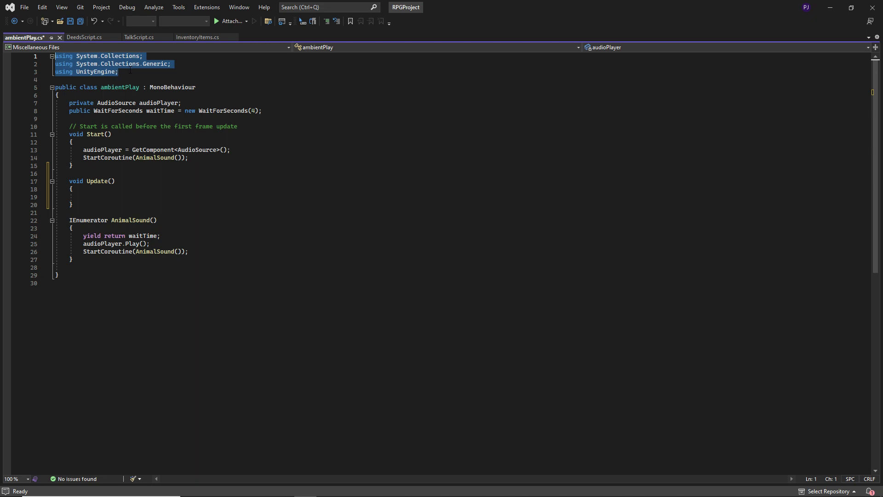
left_click(130, 71)
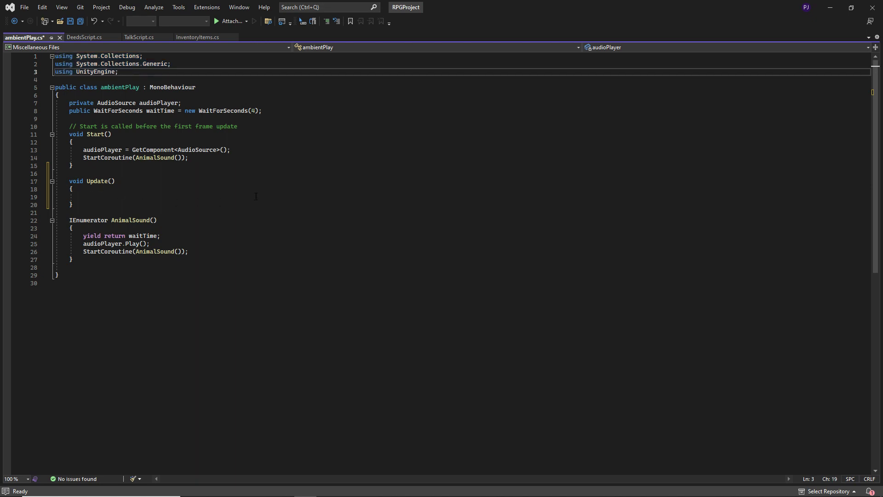
left_click(94, 196)
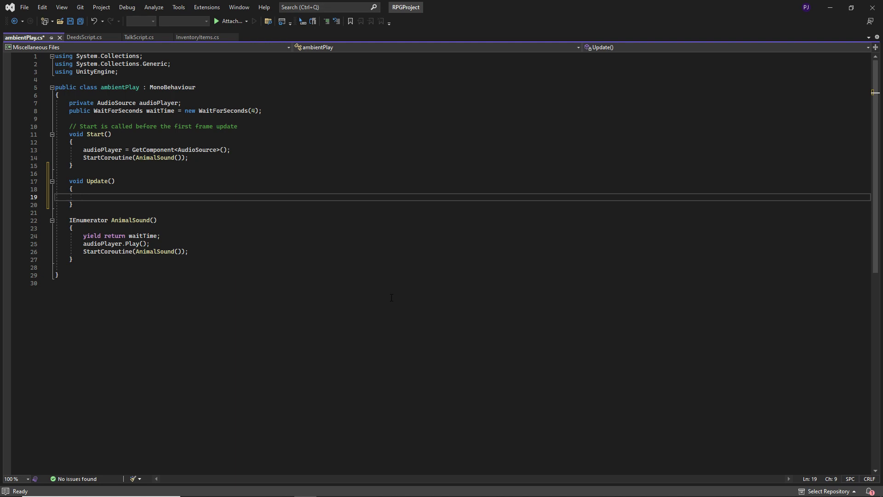
type("Start")
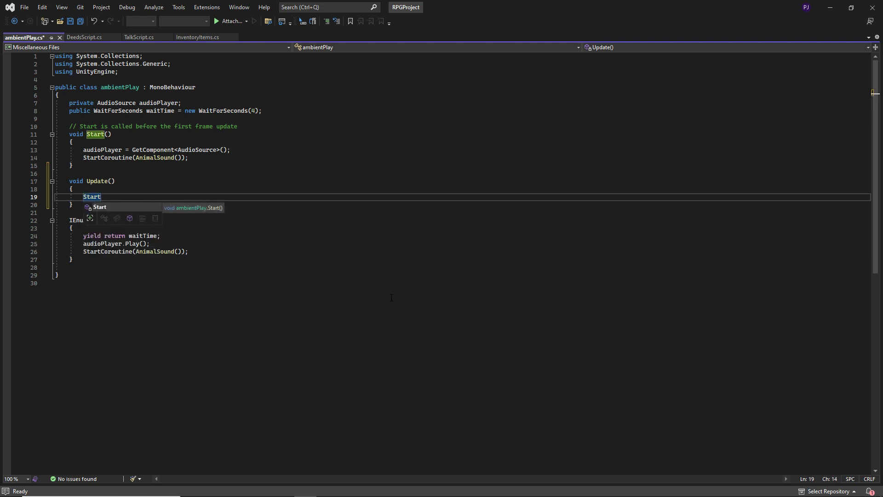
type("Coro")
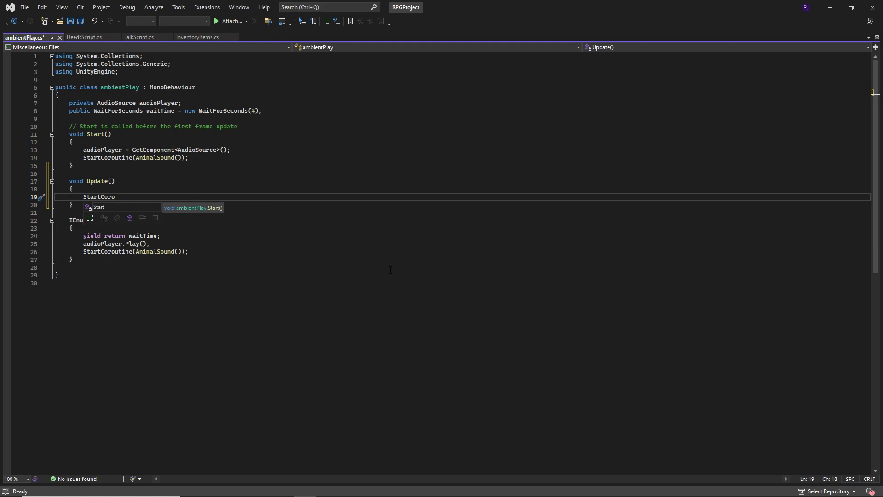
key("BackSpace")
key("BackSpace")
key("BackSpace")
key("BackSpace")
key("BackSpace")
key("BackSpace")
key("BackSpace")
key("BackSpace")
key("BackSpace")
left_click(385, 275)
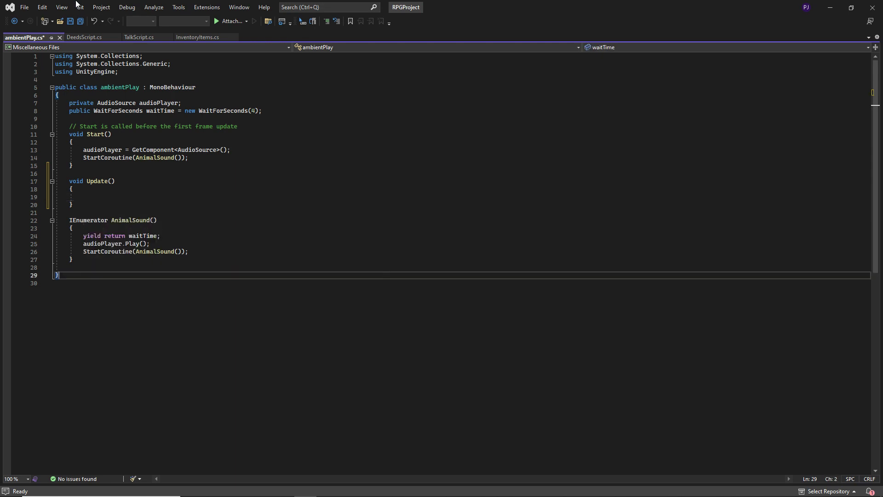
Show Solution Explorer, reload the unloaded Assembly-CSharp project, and expand Assets.
left_click(61, 7)
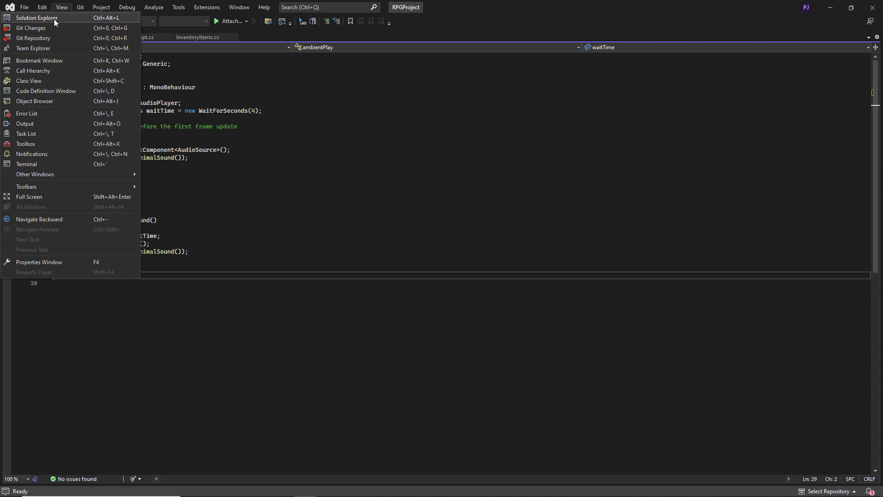
left_click(54, 18)
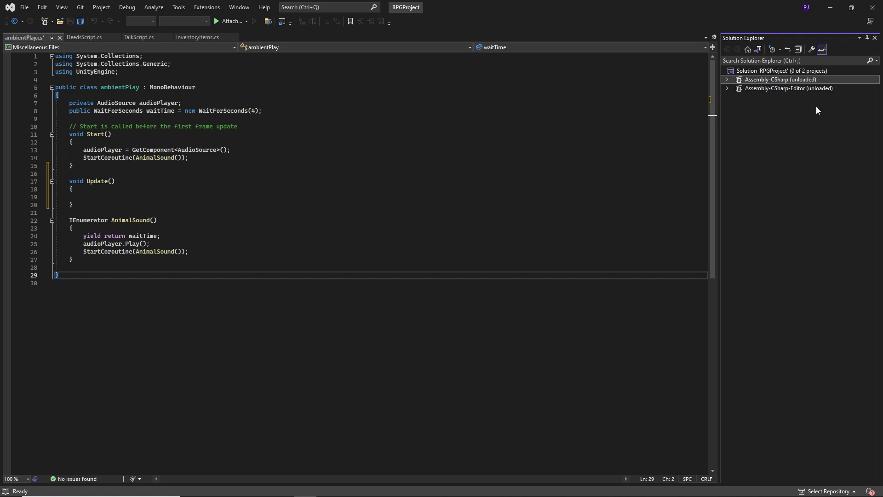
right_click(791, 82)
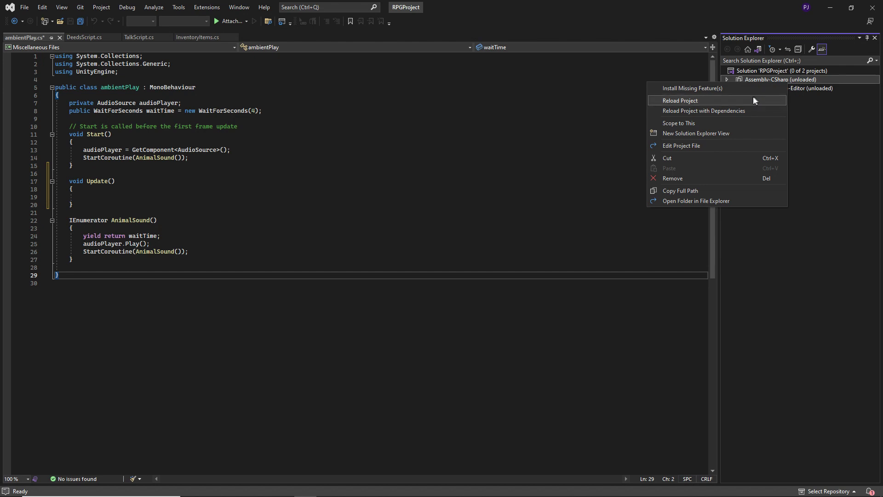
left_click(690, 101)
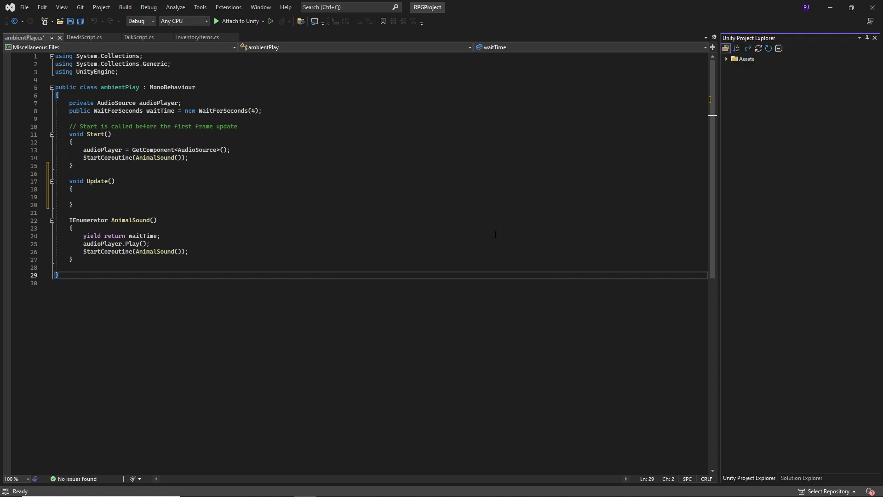
left_click(727, 59)
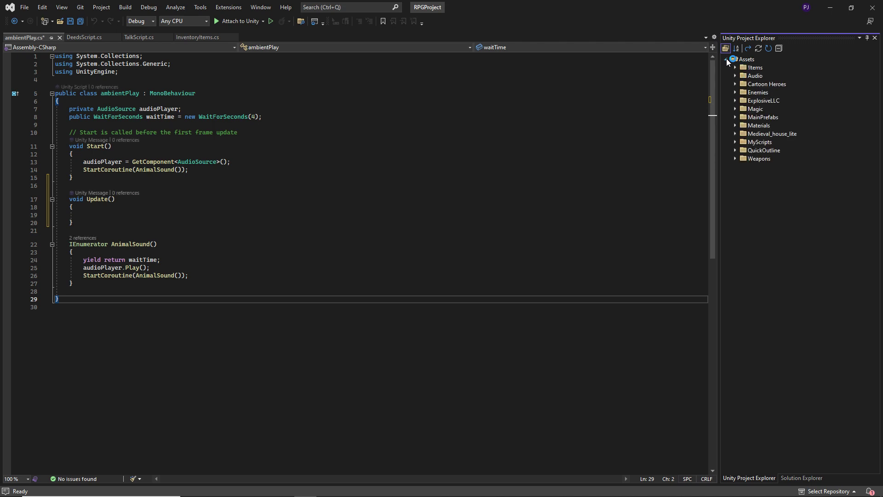
Reload the unloaded Assembly-CSharp-Editor project from Solution Explorer.
left_click(726, 58)
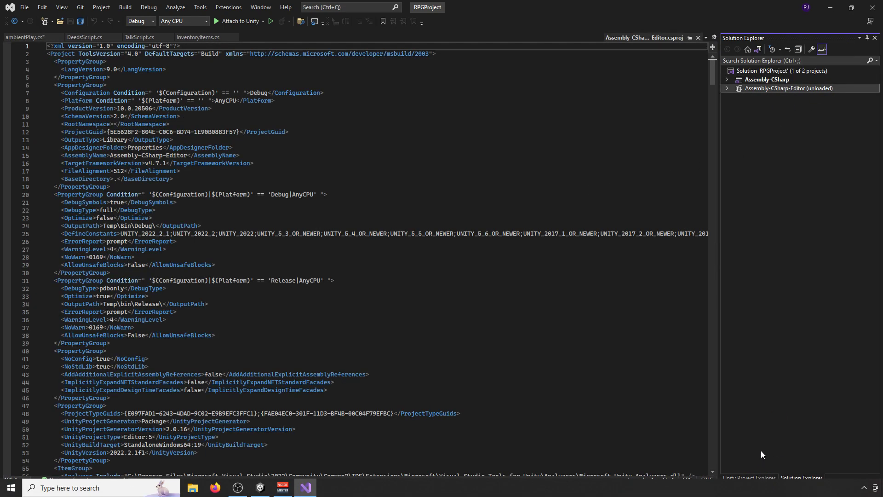
left_click(751, 478)
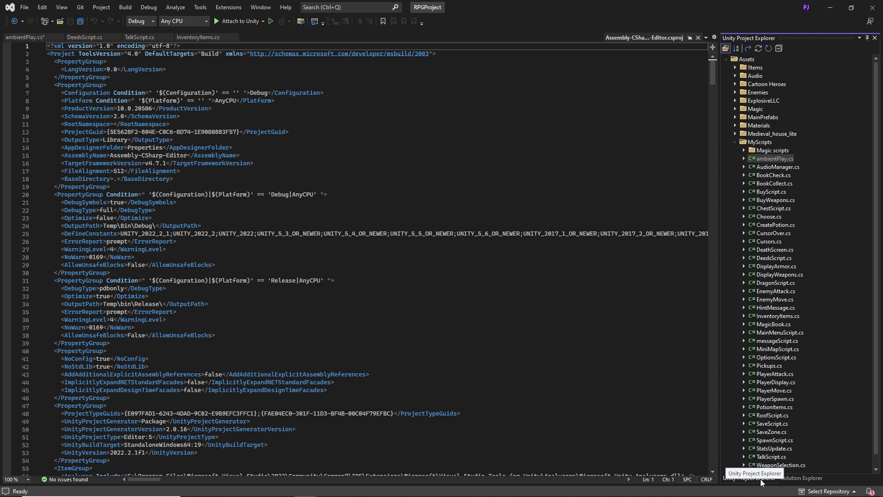
left_click(801, 479)
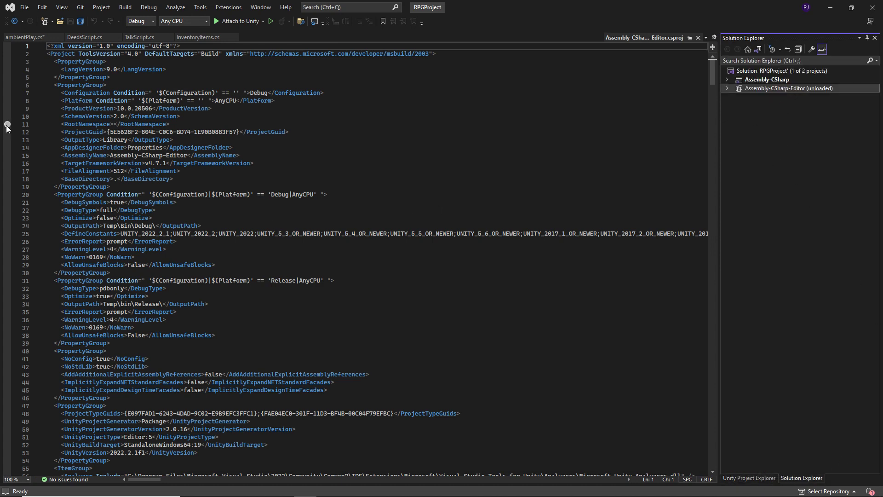
right_click(778, 92)
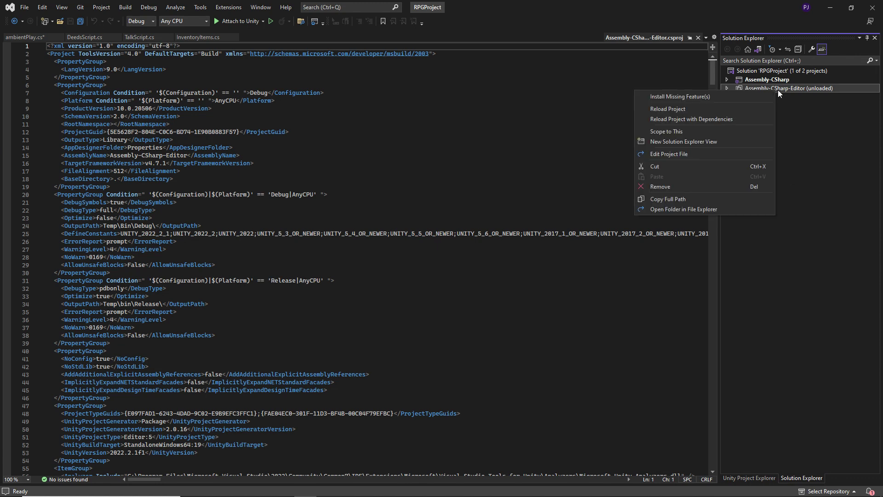
left_click(699, 108)
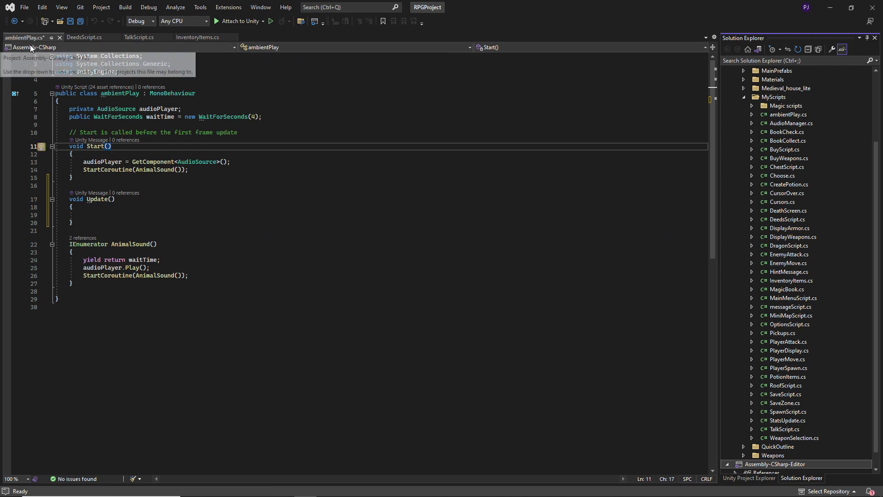
left_click(24, 7)
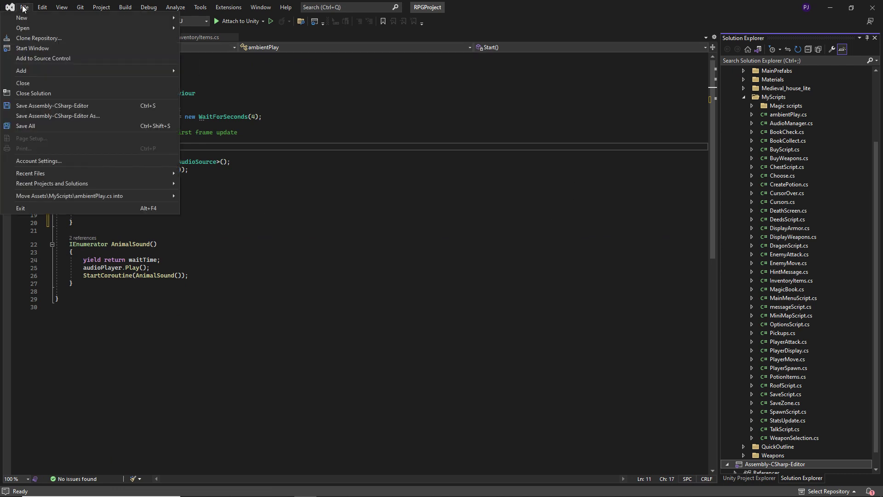
Save Assembly-CSharp-Editor, quit Visual Studio, and confirm saving pending changes.
left_click(47, 106)
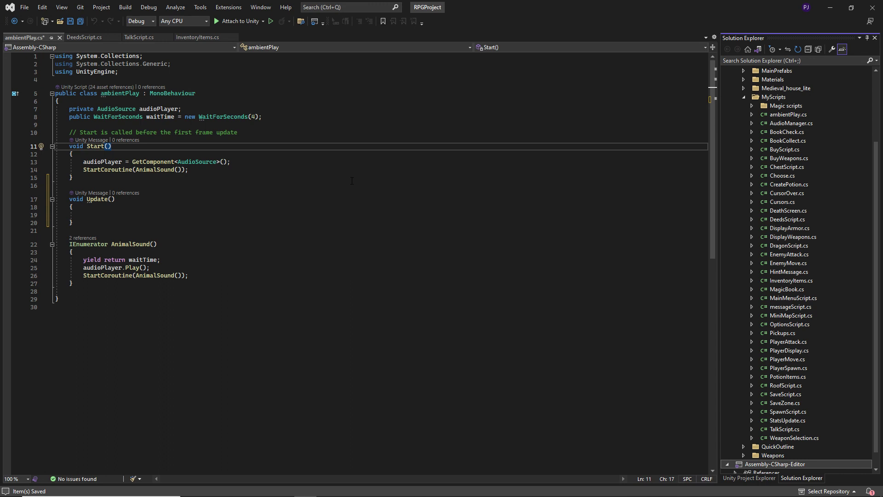
left_click(873, 7)
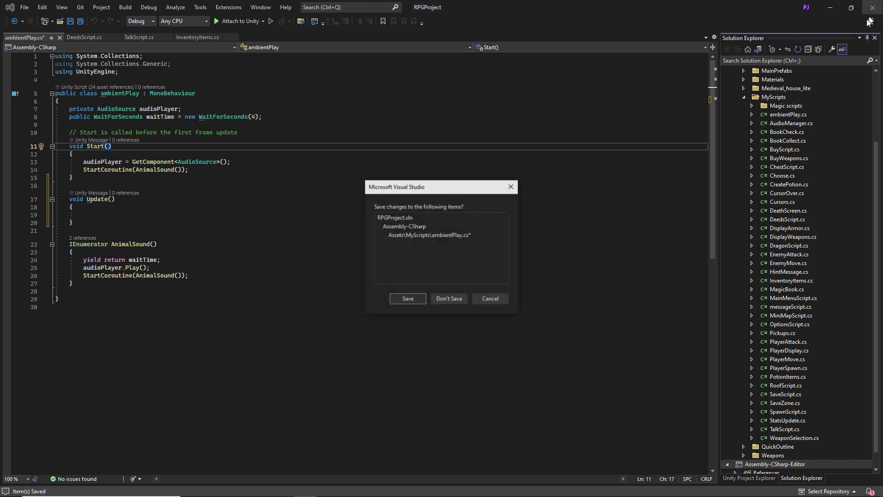
left_click(408, 298)
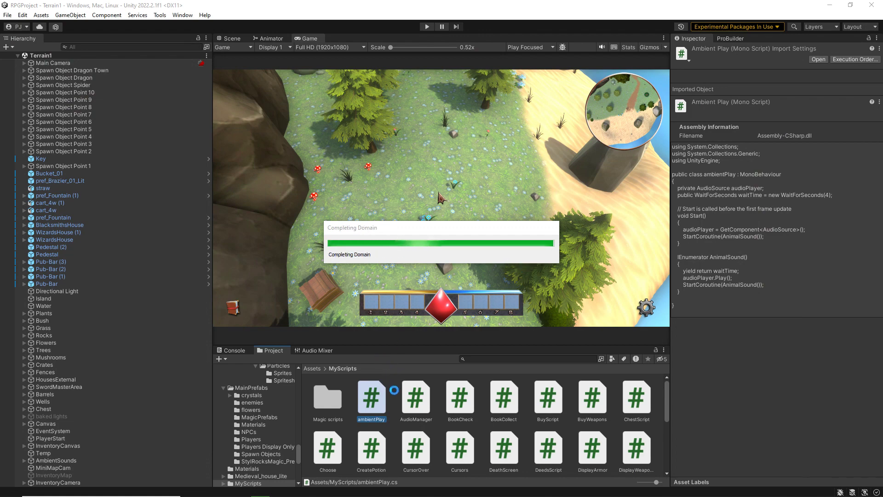
Reopen ambientPlay.cs from MyScripts so it loads under Assembly-CSharp in Visual Studio.
double_click(374, 399)
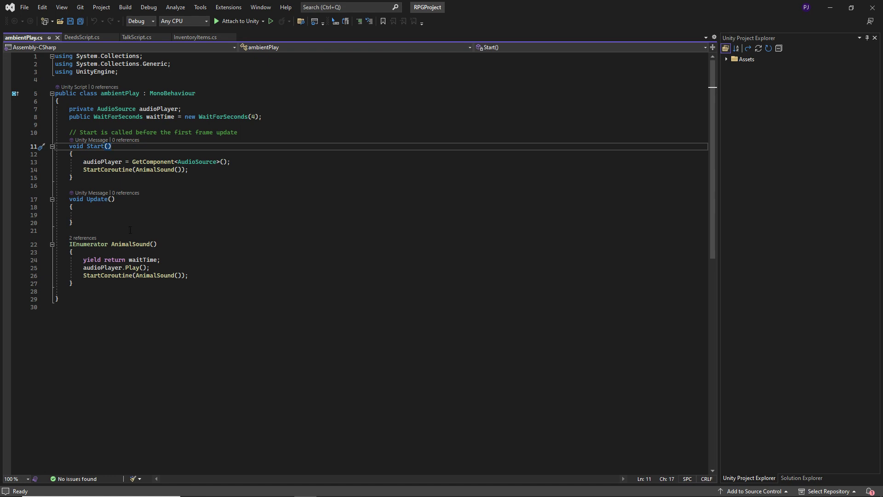
left_click(99, 217)
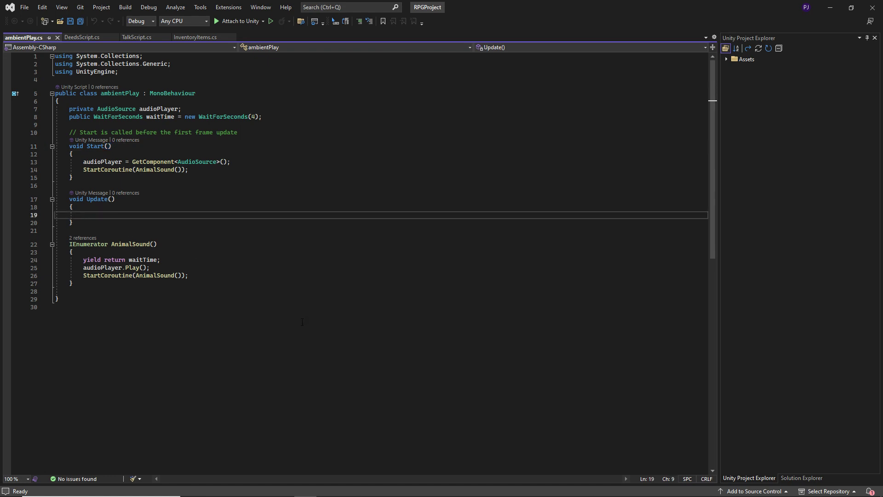
type("StartC")
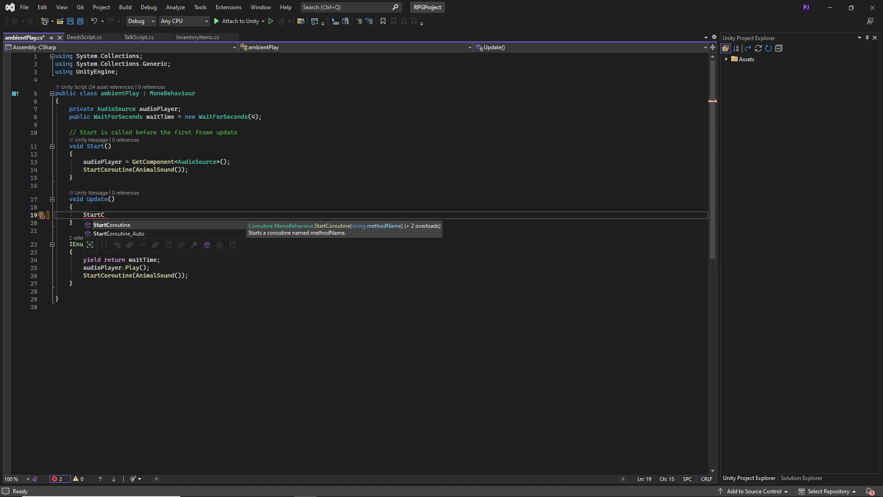
left_click_drag(105, 215, 17, 219)
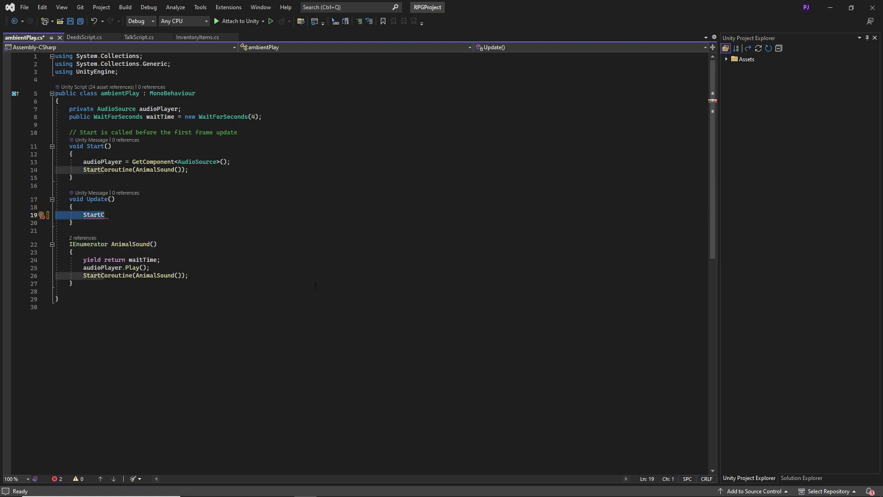
key("BackSpace")
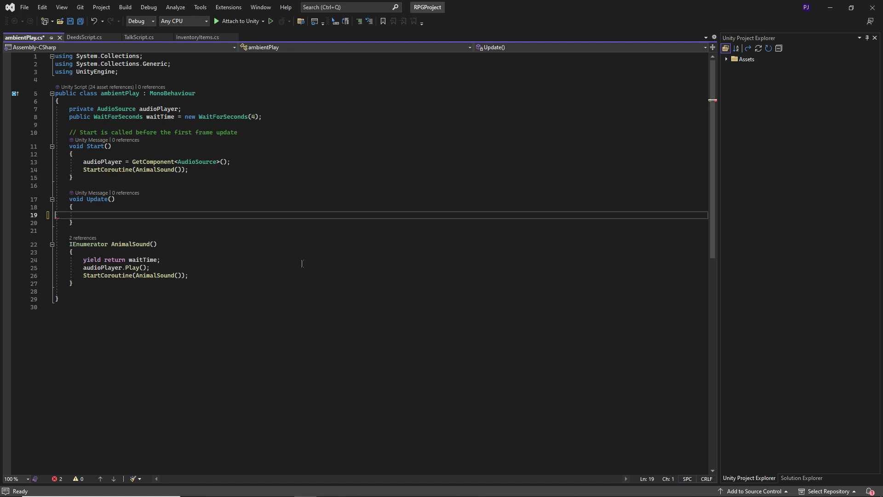
left_click(302, 263)
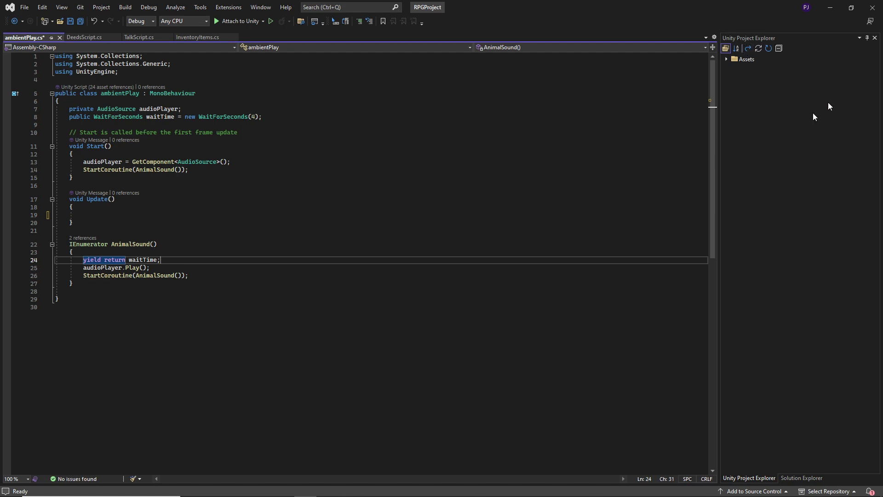
Close the Unity Project Explorer and Solution Explorer panels, leaving ambientPlay.cs full-width.
left_click(62, 7)
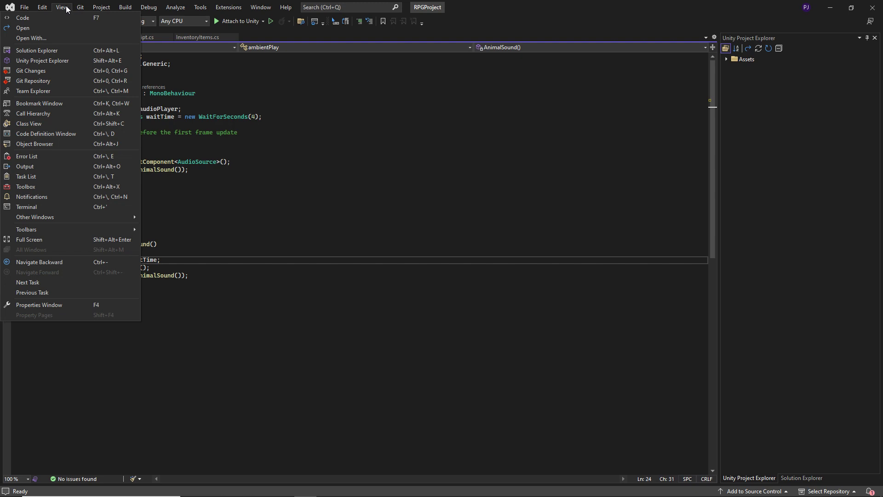
left_click(876, 40)
left_click(875, 40)
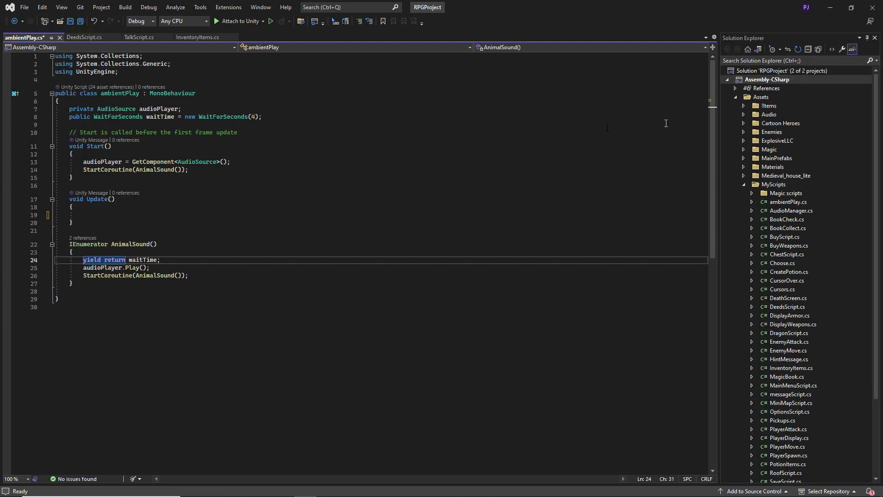
left_click(875, 39)
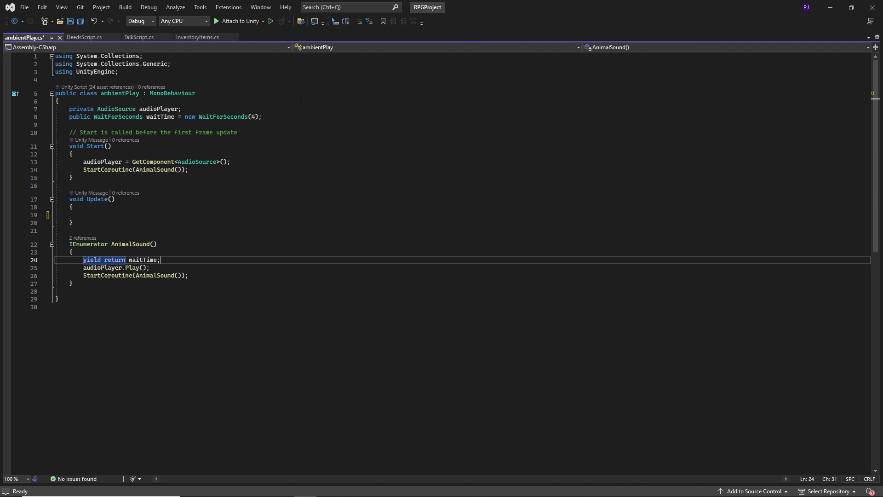